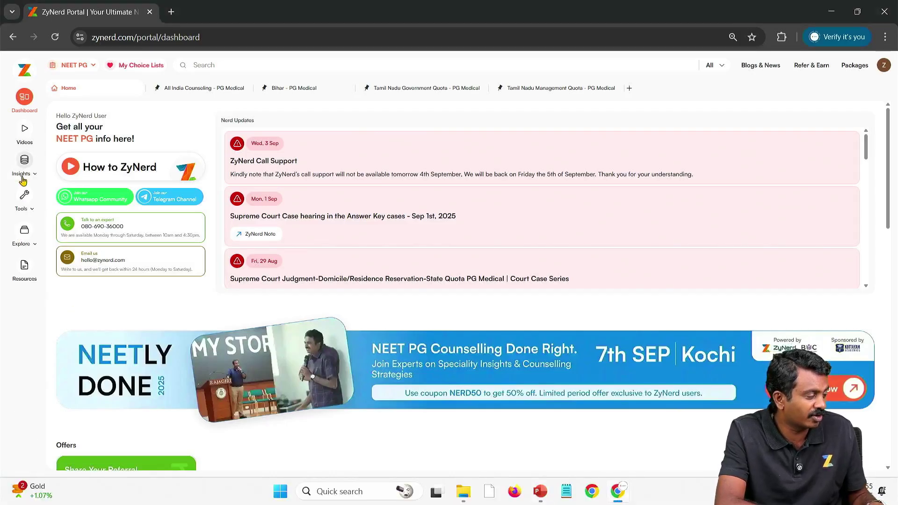
Step: Open the Closing Ranks table for Goa - PG Medical via a 'goa' search
click(23, 228)
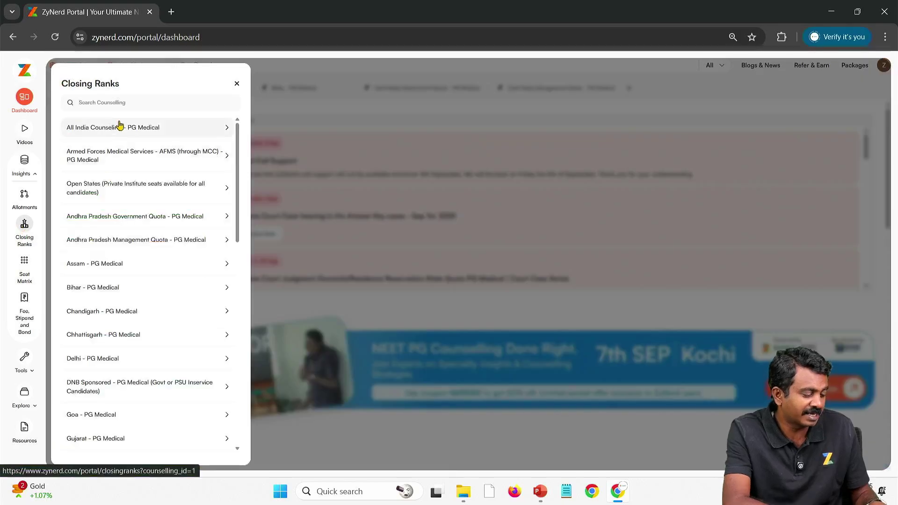
text(goa)
click(119, 125)
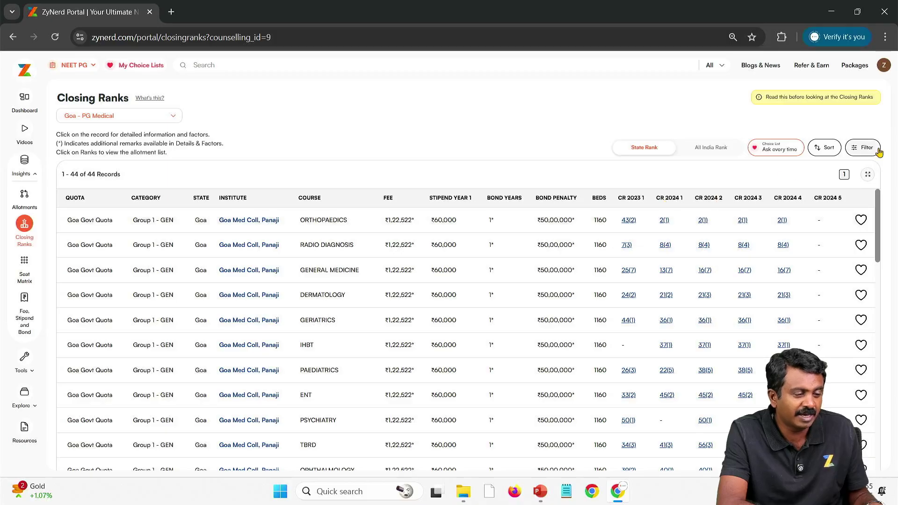
Step: Filter the table to the 2024 session, rounds 1, 2 and 3 only
click(863, 148)
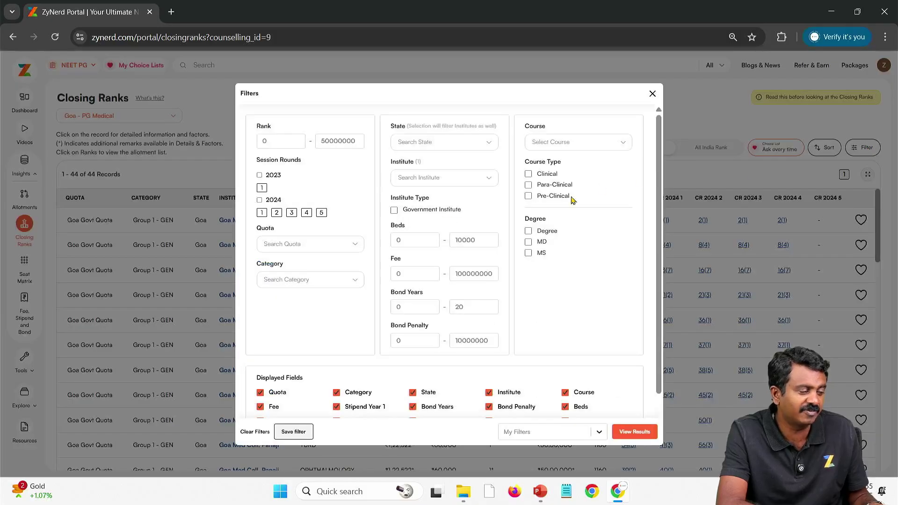
click(259, 200)
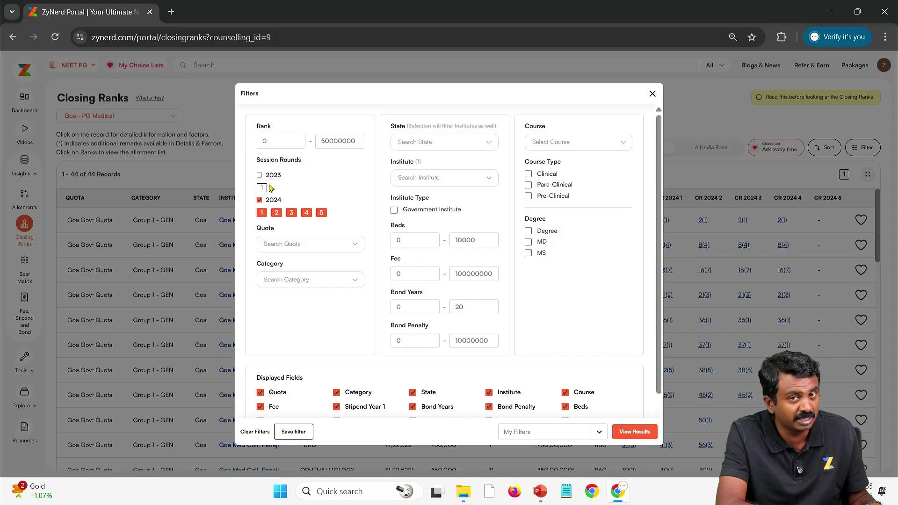
click(306, 213)
click(322, 213)
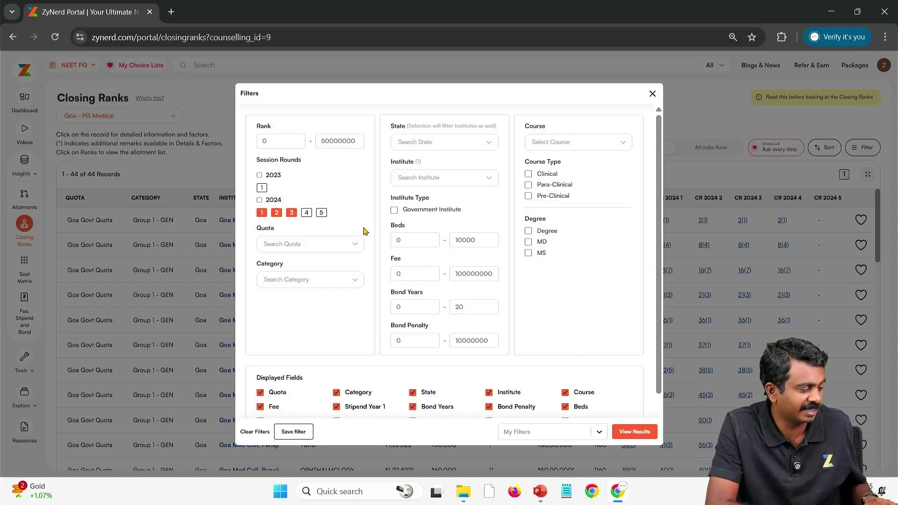
Step: Limit the course filter to Clinical courses
click(565, 144)
text(m)
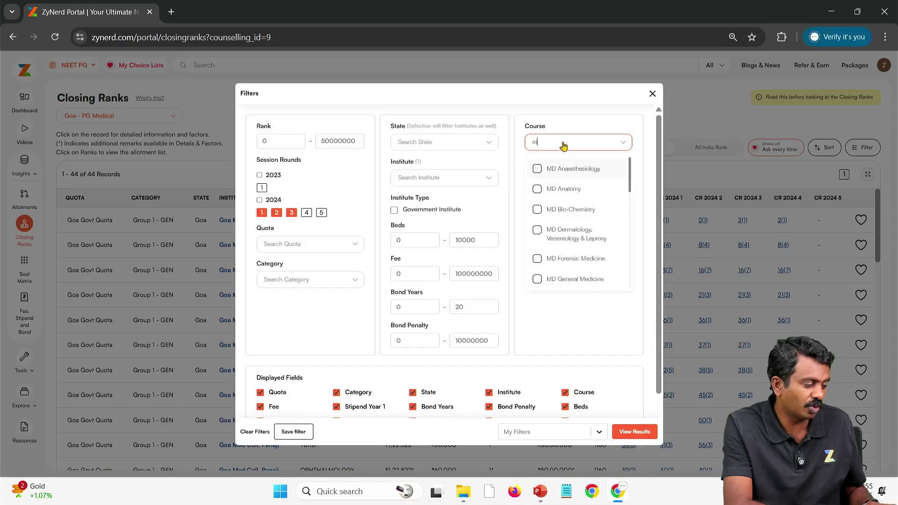
text(d)
key(BackSpace)
key(BackSpace)
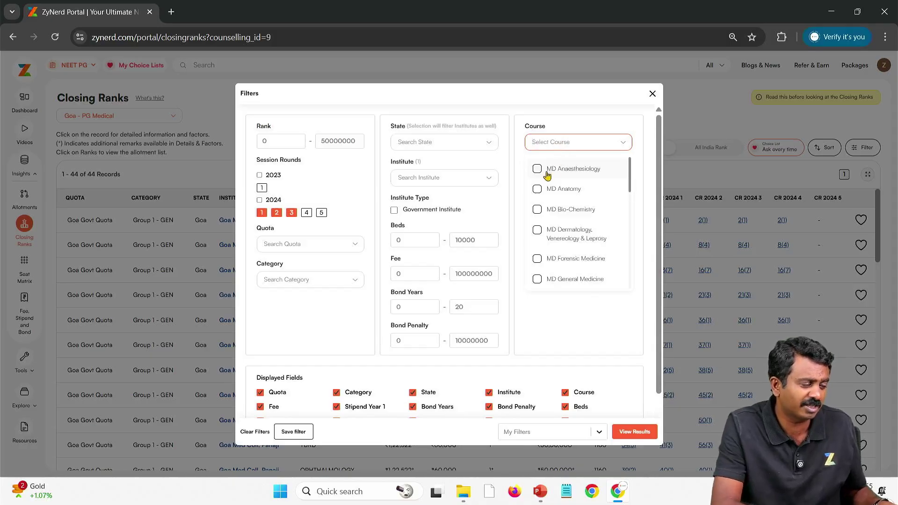
click(528, 175)
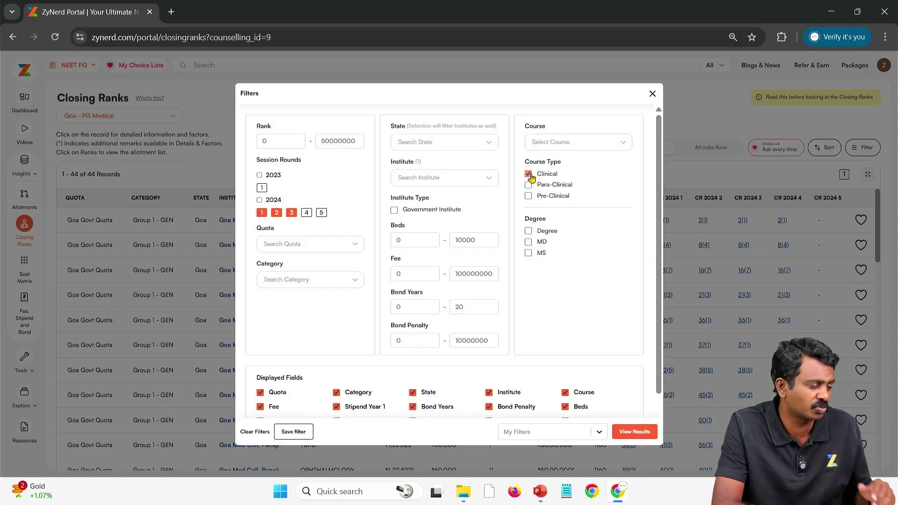
Step: Set quota to Goa Govt Quota and category Group 4 - GEN, then view results
click(330, 247)
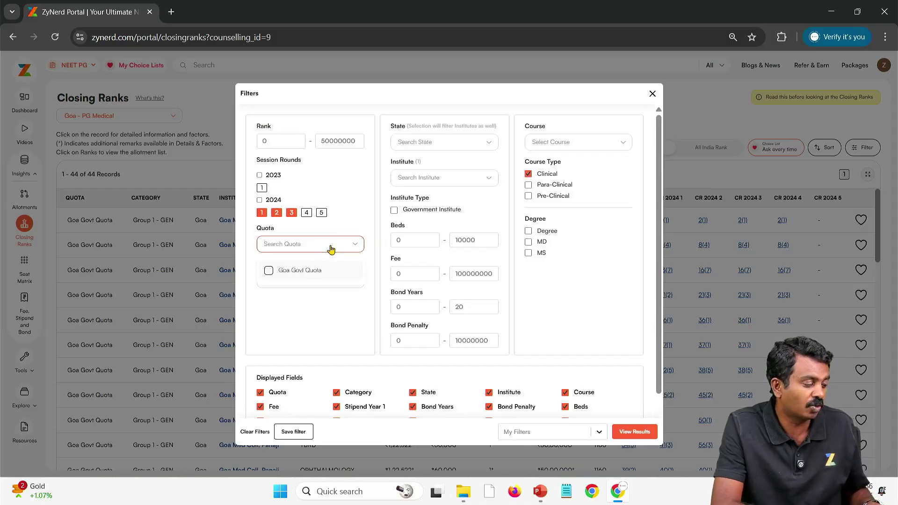
click(310, 270)
click(309, 270)
click(309, 270)
click(317, 294)
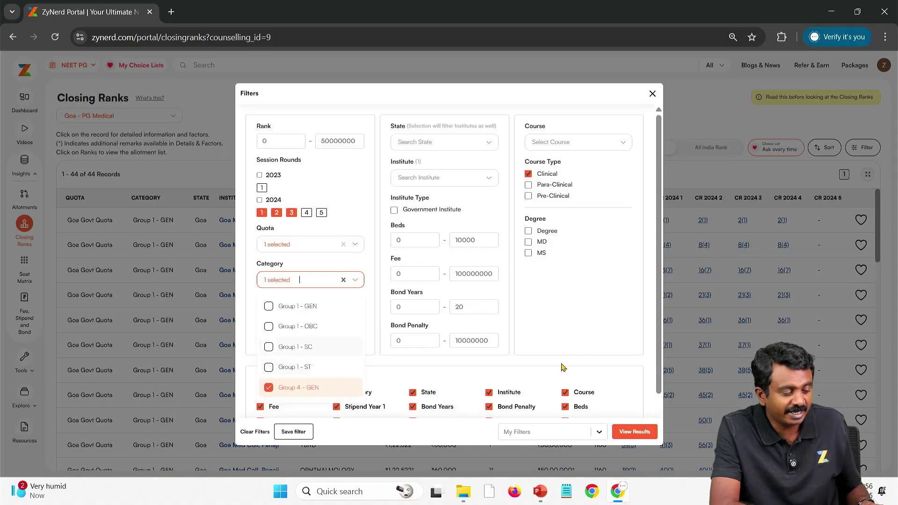
click(637, 430)
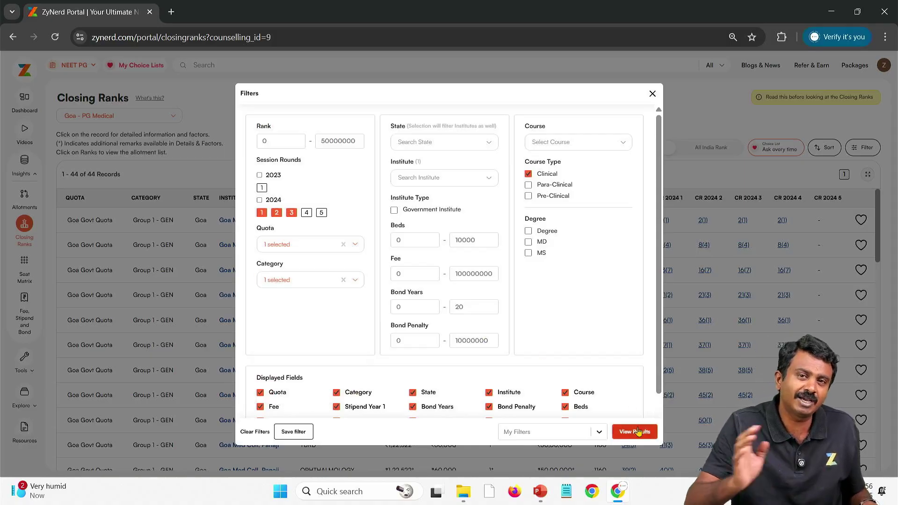
click(637, 430)
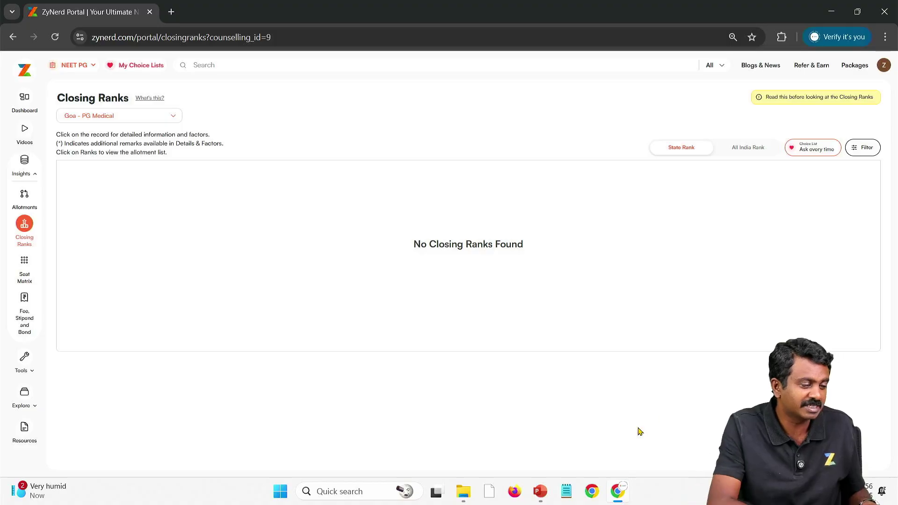
Step: Switch the 2024 round filter from rounds 1–3 to round 5 only
click(866, 151)
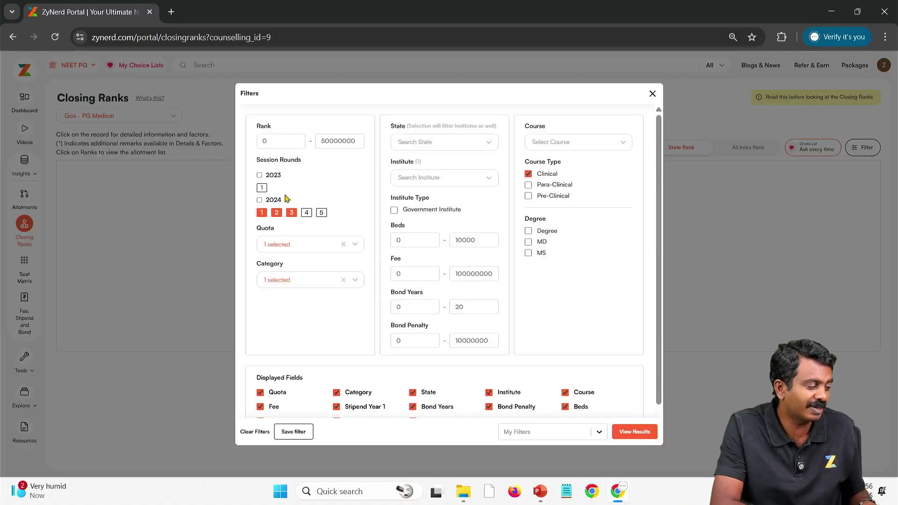
click(292, 213)
click(276, 214)
click(264, 214)
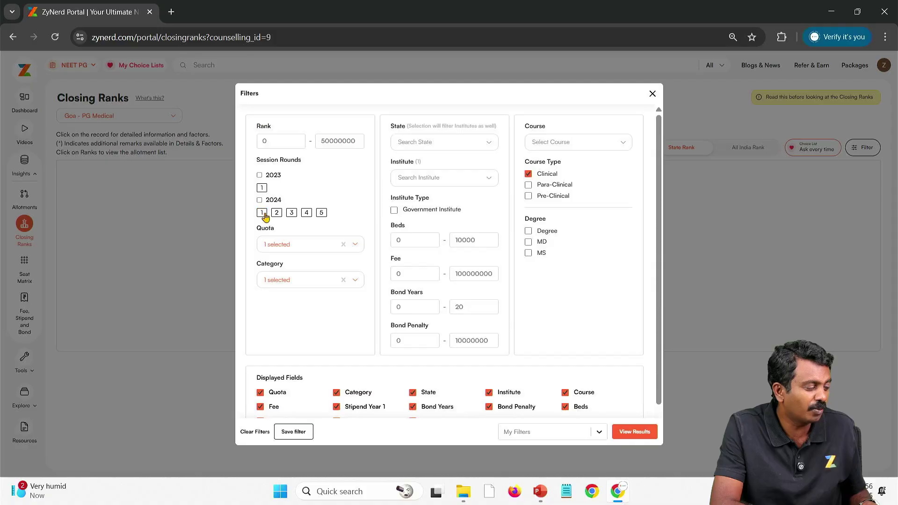
click(322, 212)
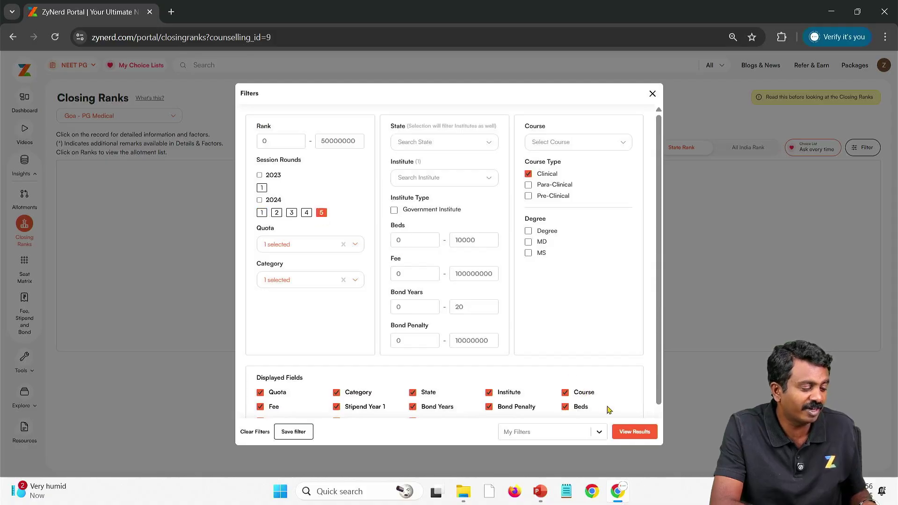
click(627, 429)
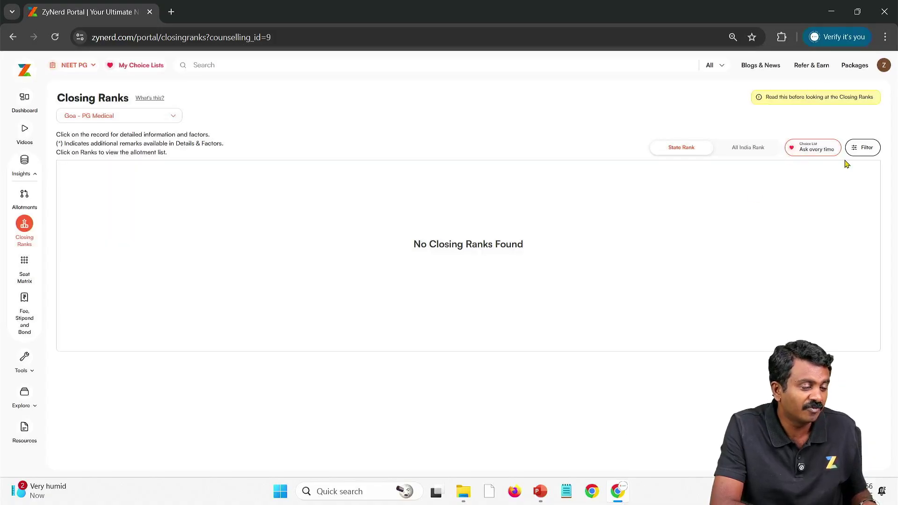
Step: Reapply the filters across all course types and show All India closing ranks
click(863, 148)
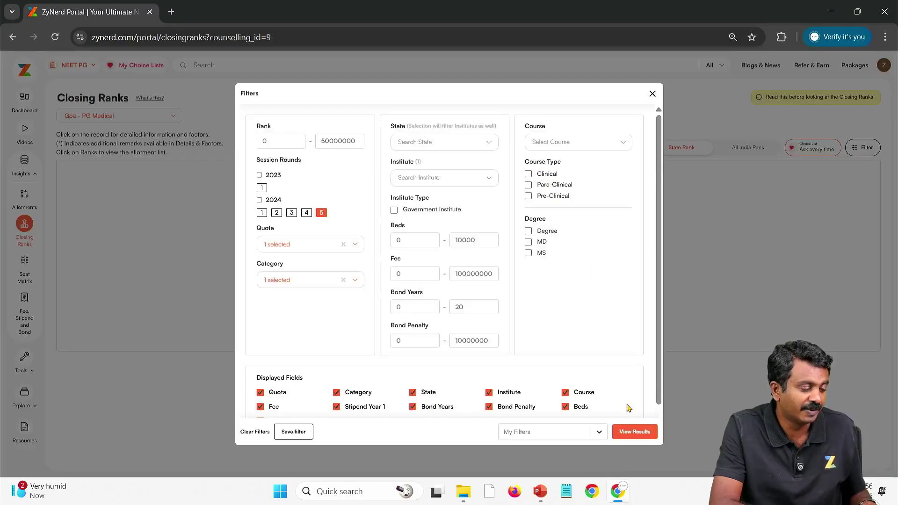
click(633, 431)
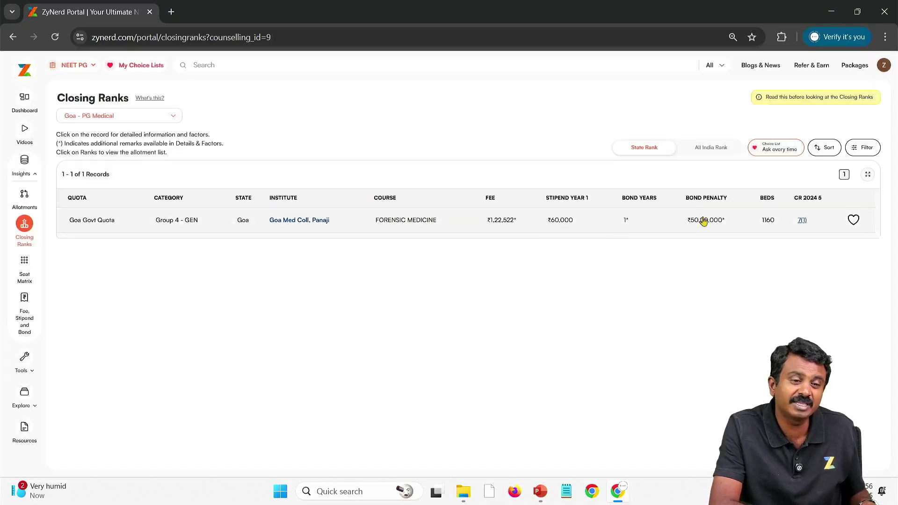
click(712, 147)
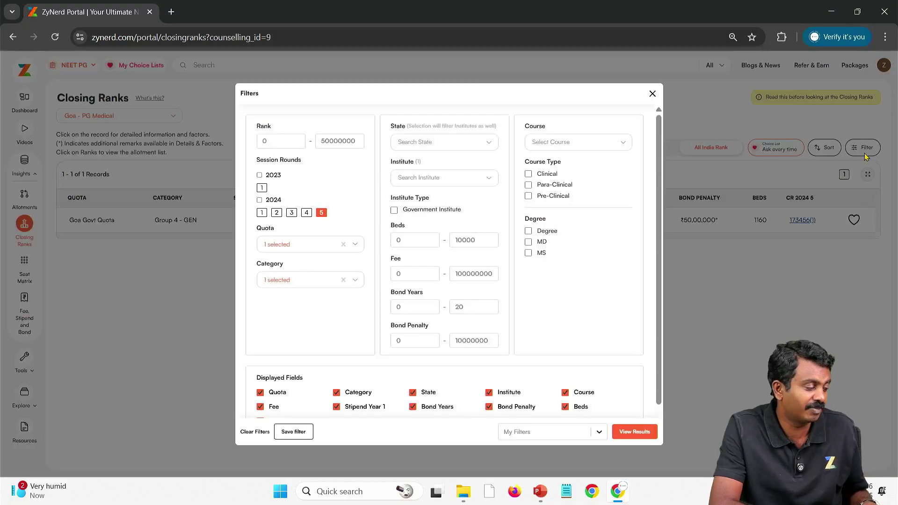
Step: Restore the 2024 rounds 1–3 filter and clear the chosen category
click(863, 149)
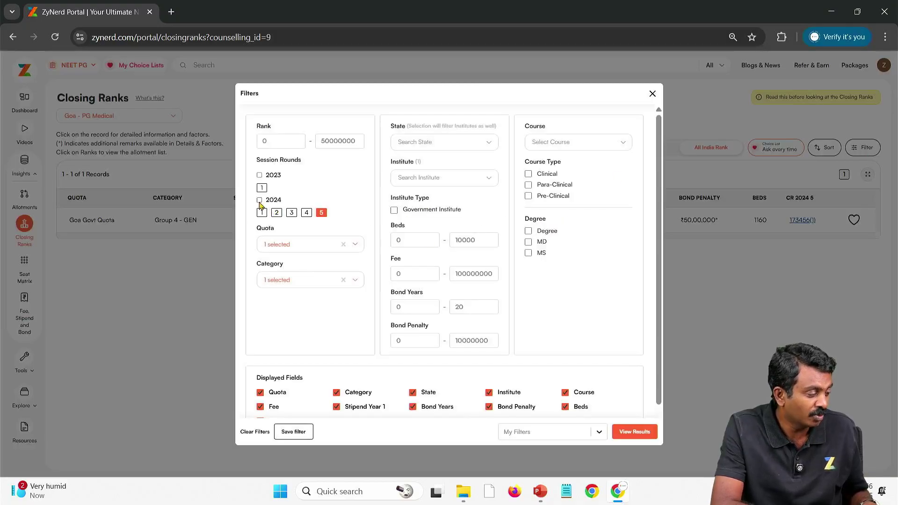
click(260, 200)
click(308, 213)
click(321, 213)
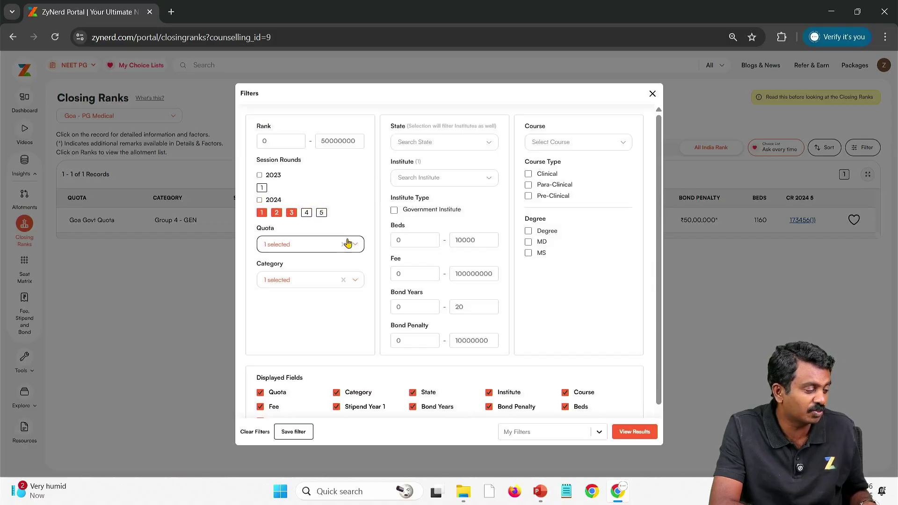
click(347, 283)
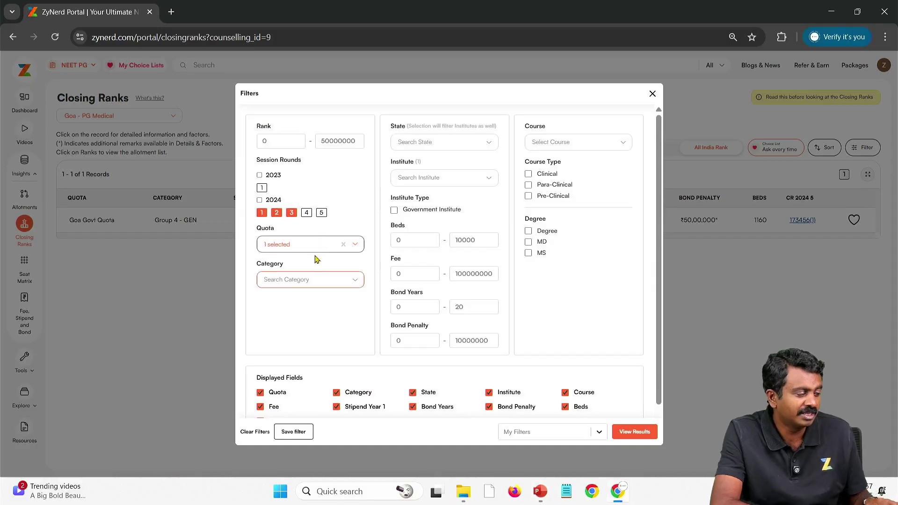
Step: Select categories Group 1 - OBC and Group 1 - GEN, and restrict courses to Clinical
click(309, 279)
click(306, 330)
click(299, 354)
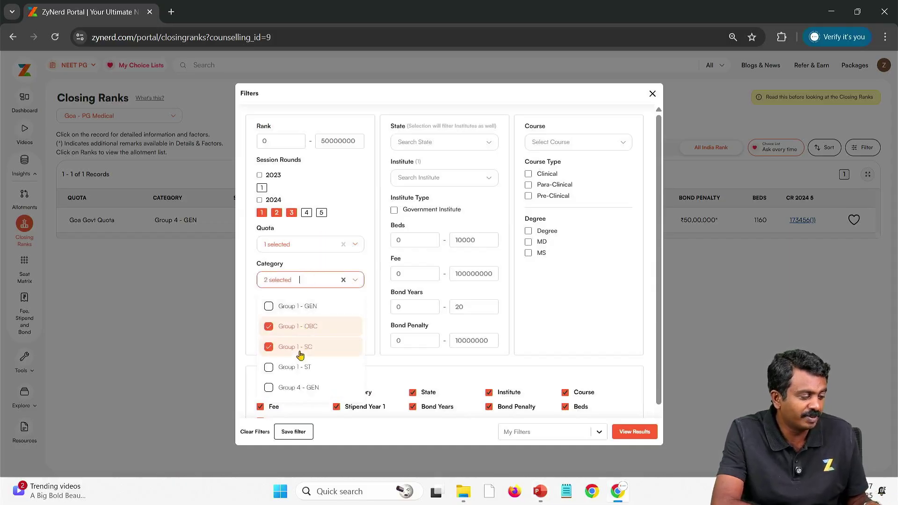
click(293, 367)
click(296, 355)
click(293, 368)
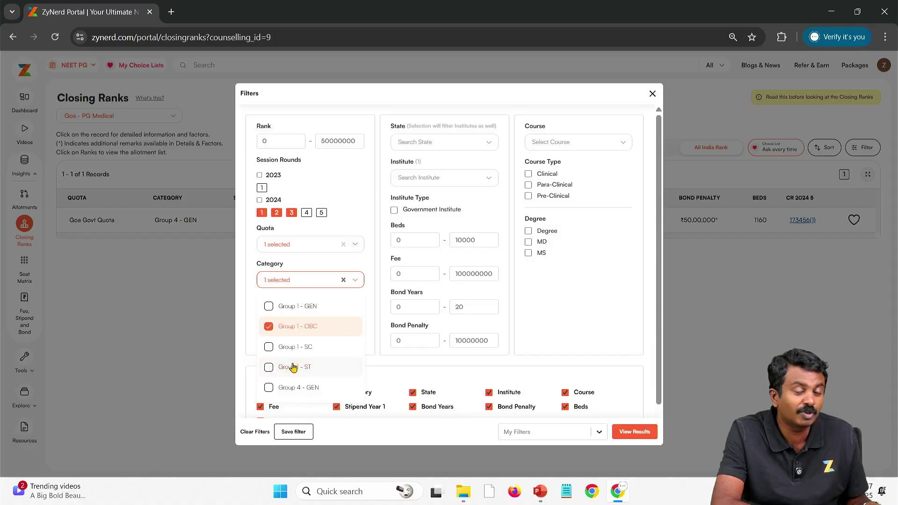
click(293, 306)
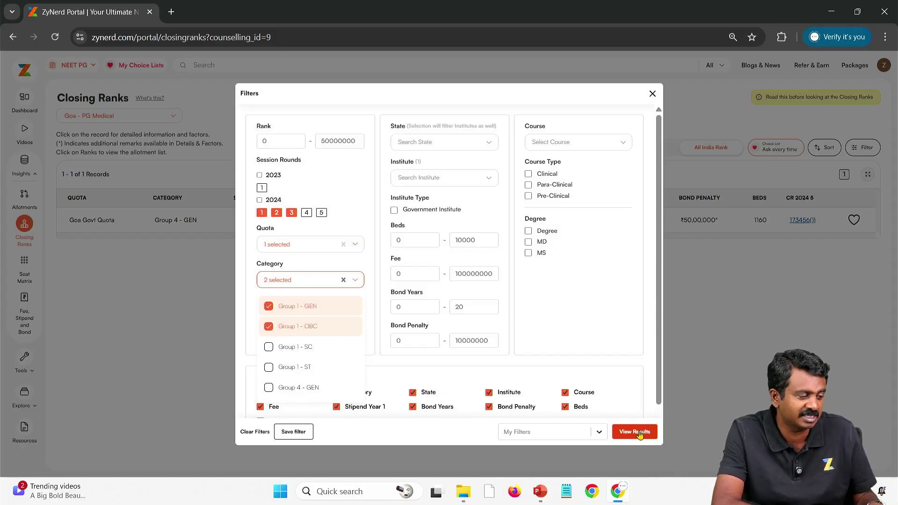
click(544, 175)
click(543, 177)
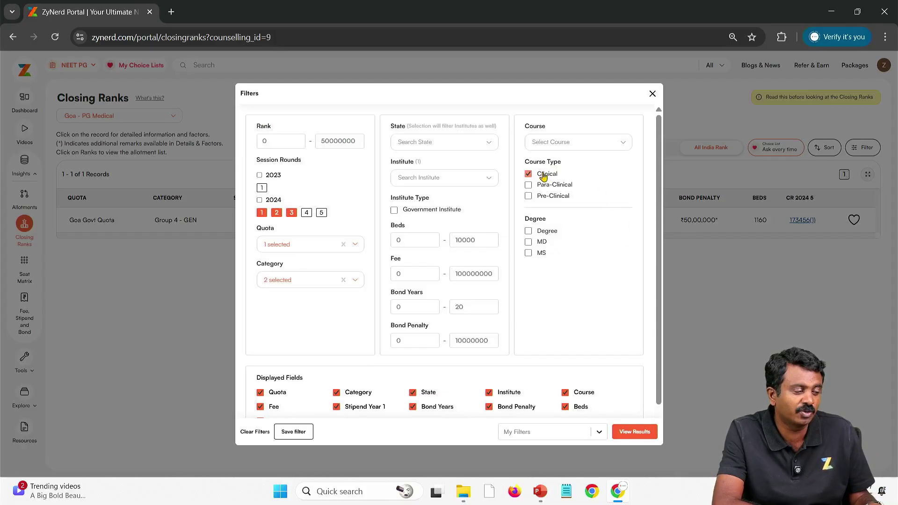
click(636, 433)
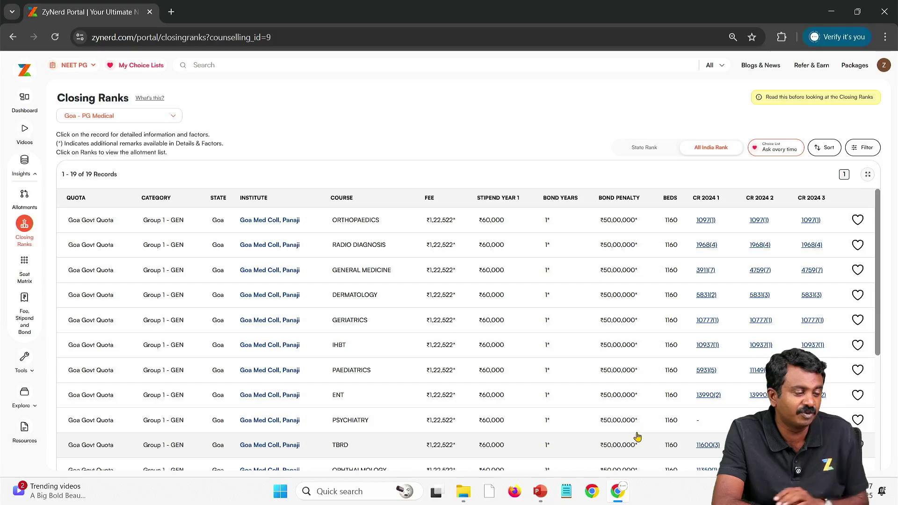
scroll(637, 436, down, 5)
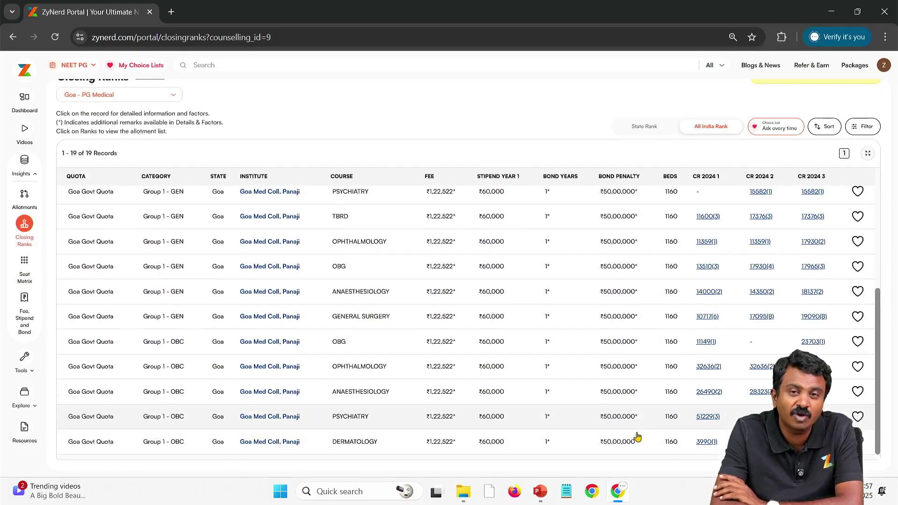
scroll(637, 437, up, 6)
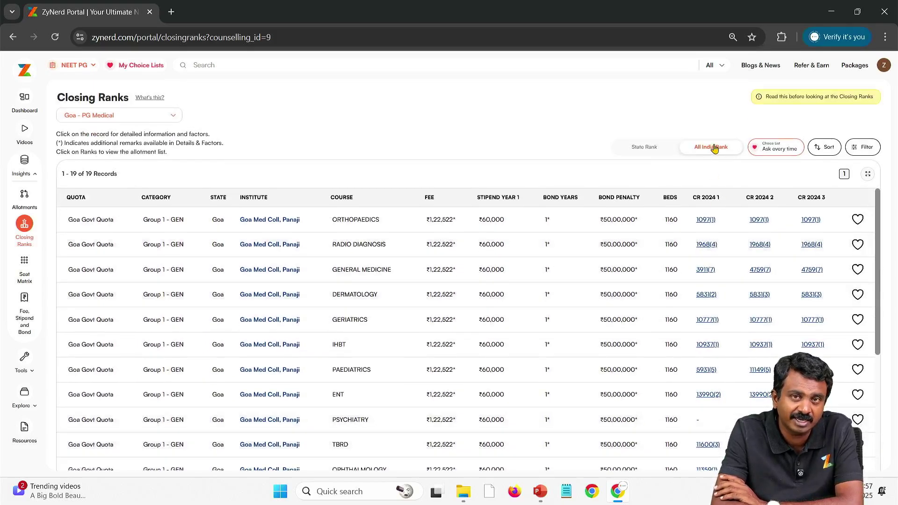
click(670, 151)
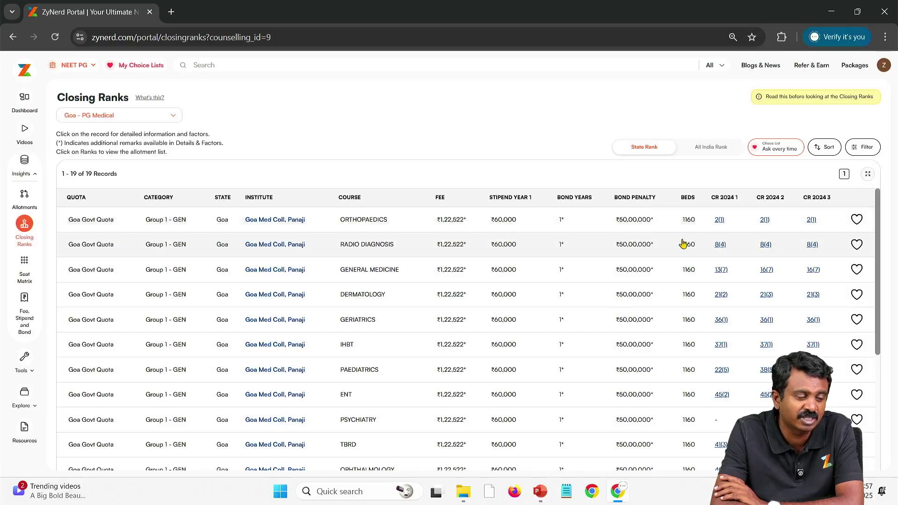
click(812, 248)
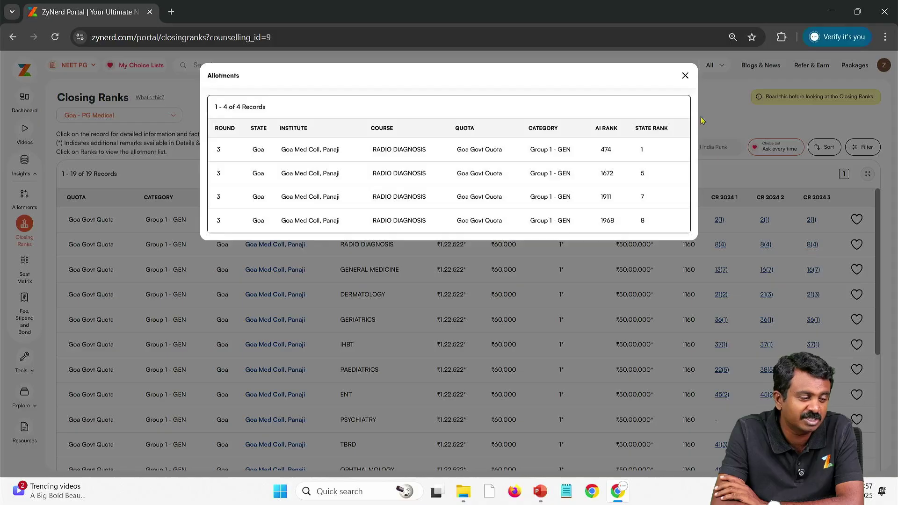
click(685, 76)
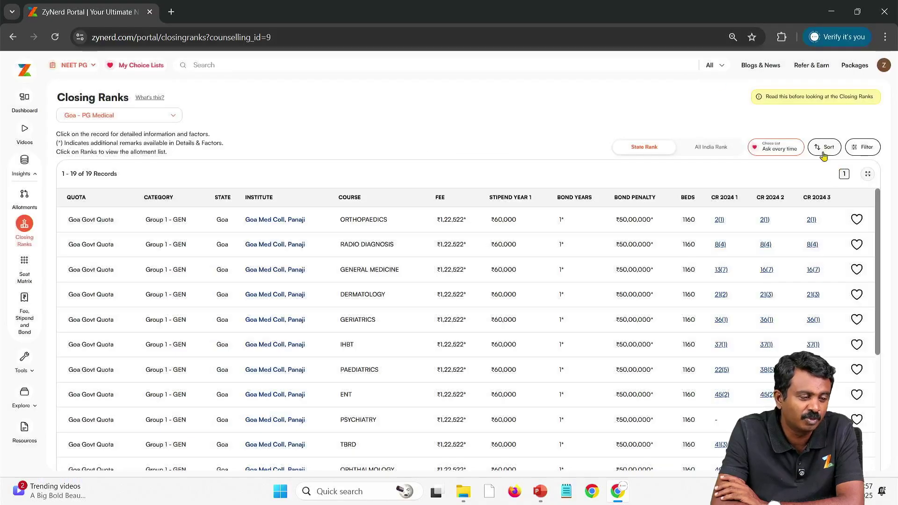
click(721, 157)
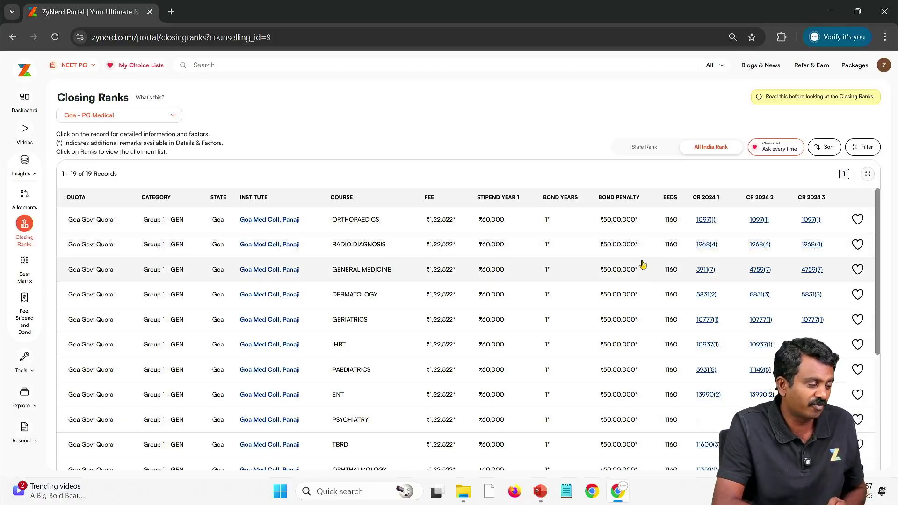
Step: Search categories for 'sc', choose Group 1 - SC, and view the single Psychiatry result
click(863, 146)
key(Escape)
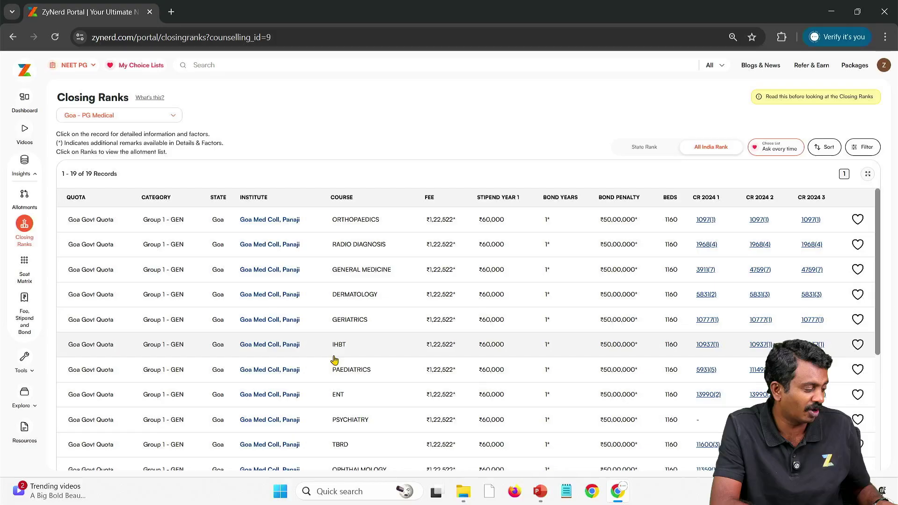
scroll(335, 305, down, 10)
scroll(301, 398, up, 10)
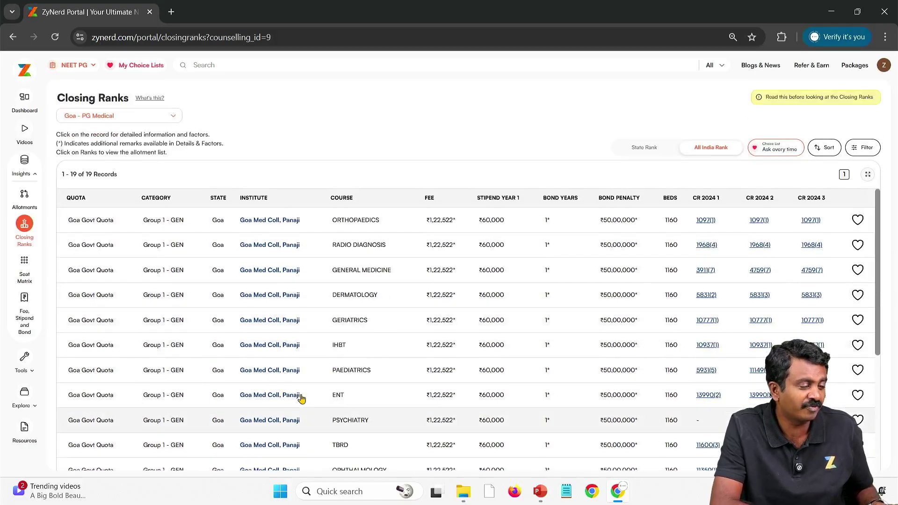
click(864, 147)
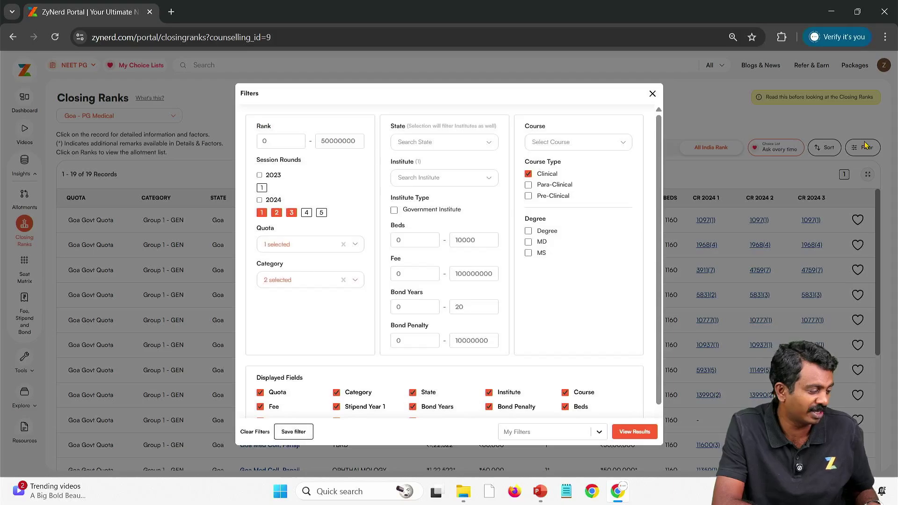
click(340, 283)
text(ge)
key(BackSpace)
key(BackSpace)
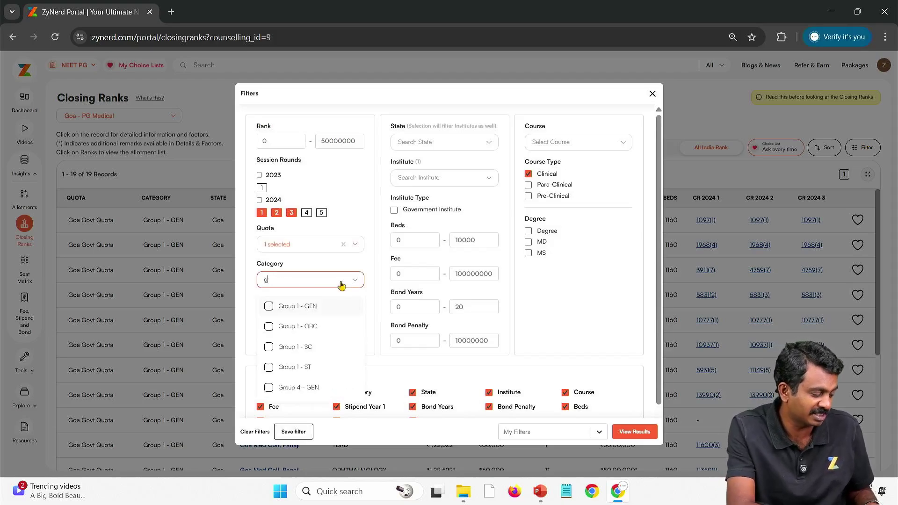
text(sc)
click(304, 306)
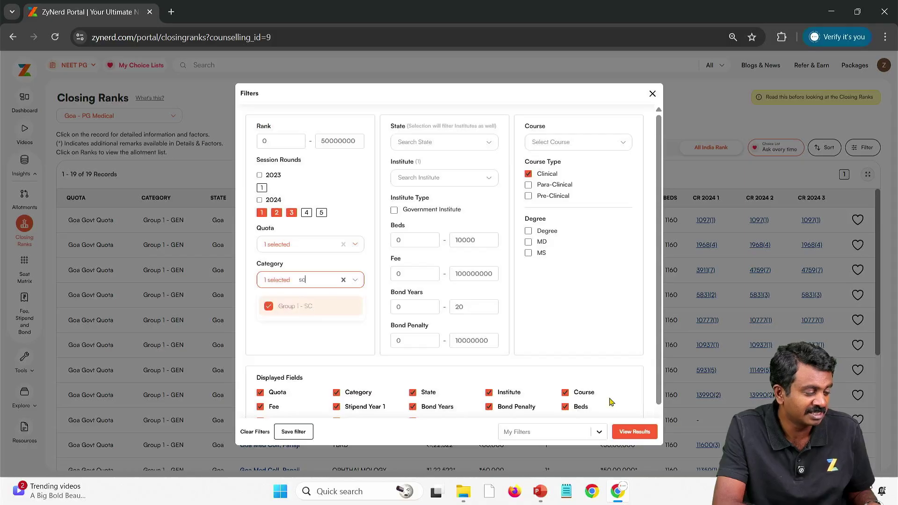
click(626, 433)
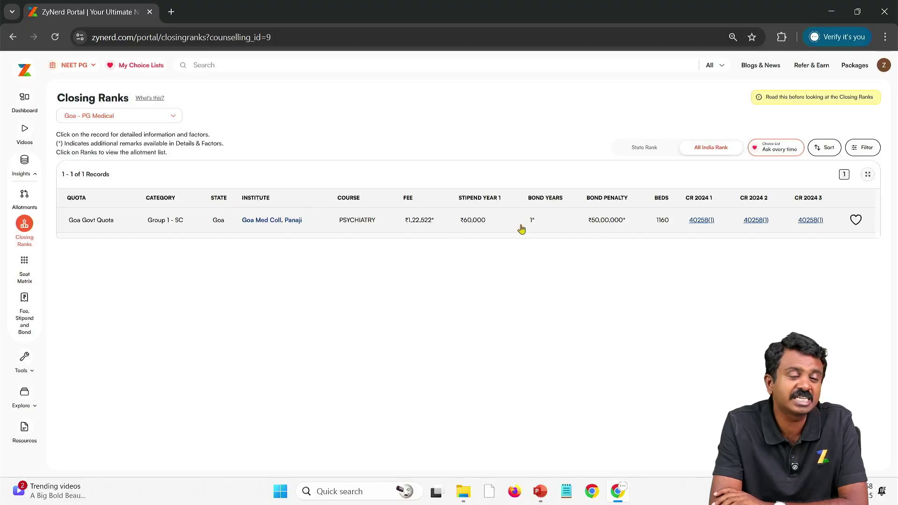
Step: Add Group 1 - ST to the category filter and view the updated results
click(864, 149)
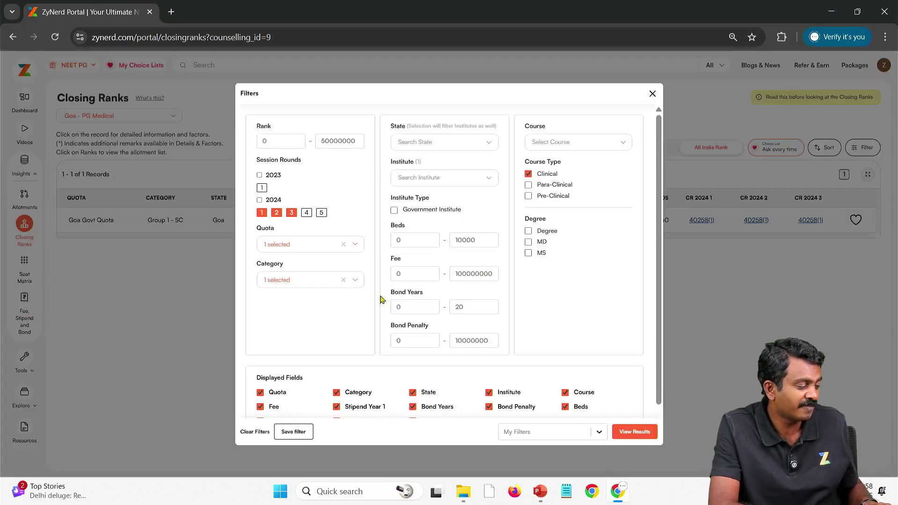
click(327, 280)
click(292, 366)
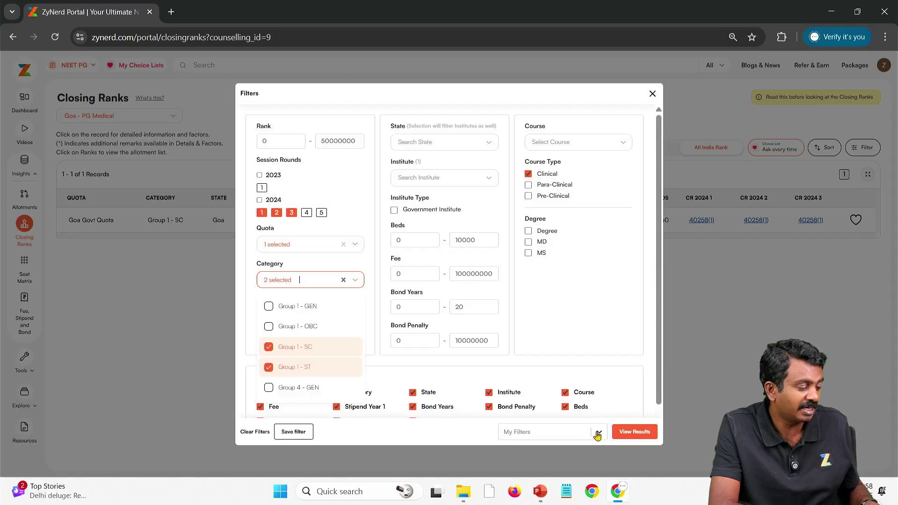
click(634, 432)
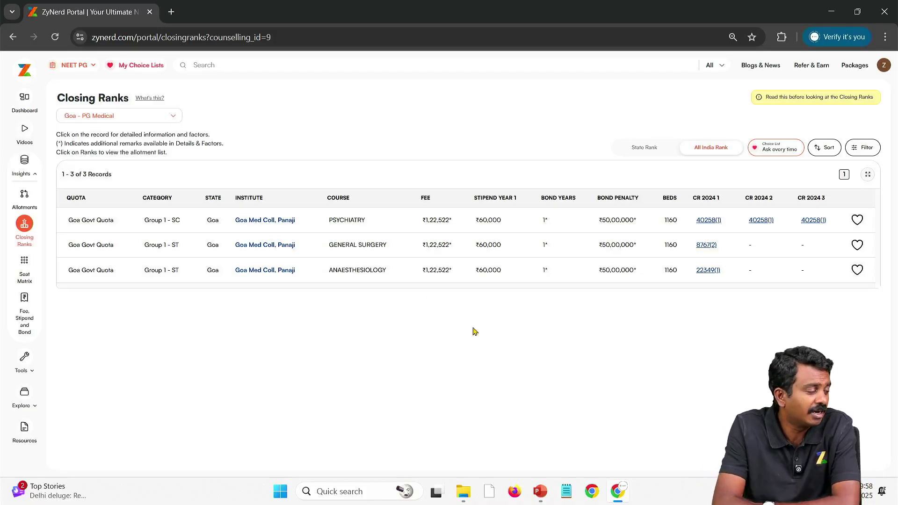
Step: Review the filter settings and close them without changes
click(850, 149)
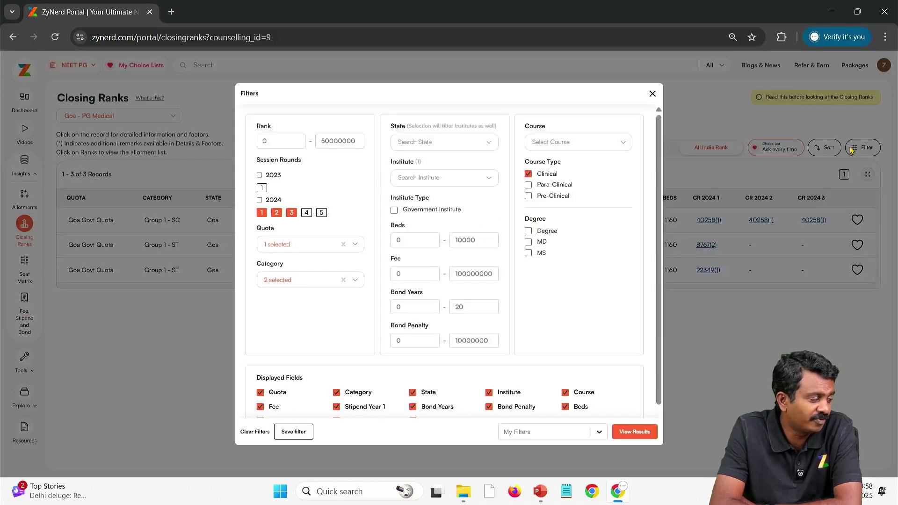
click(651, 95)
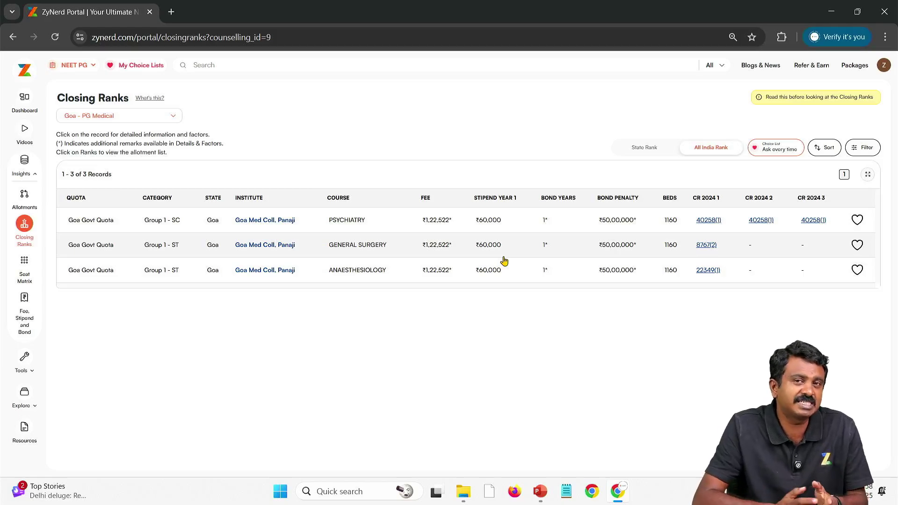
click(865, 147)
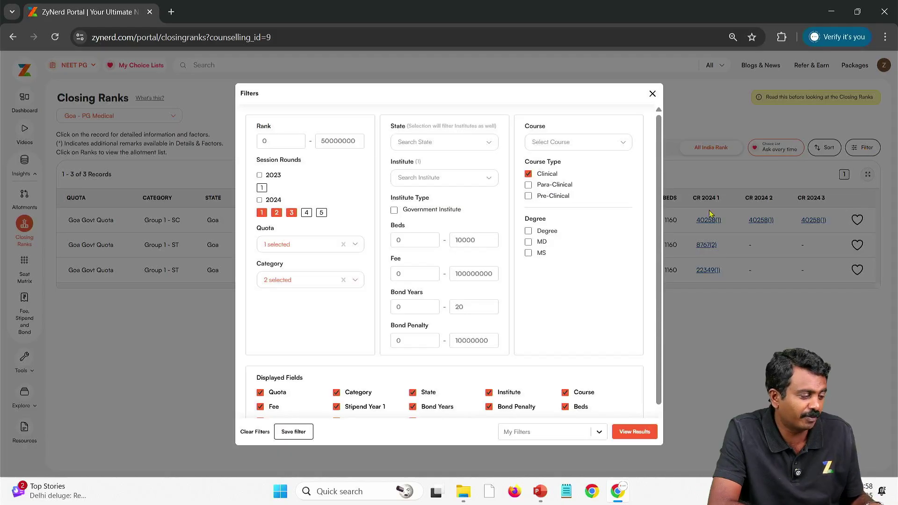
key(Escape)
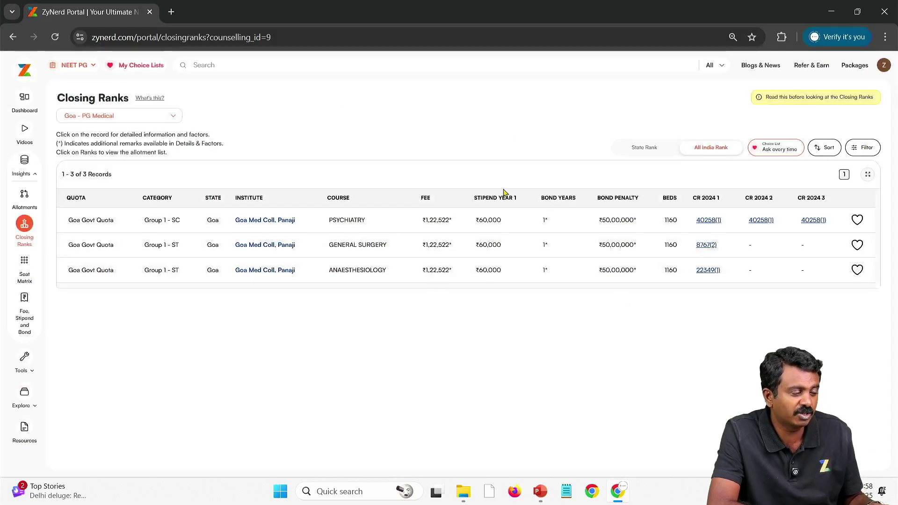
click(487, 223)
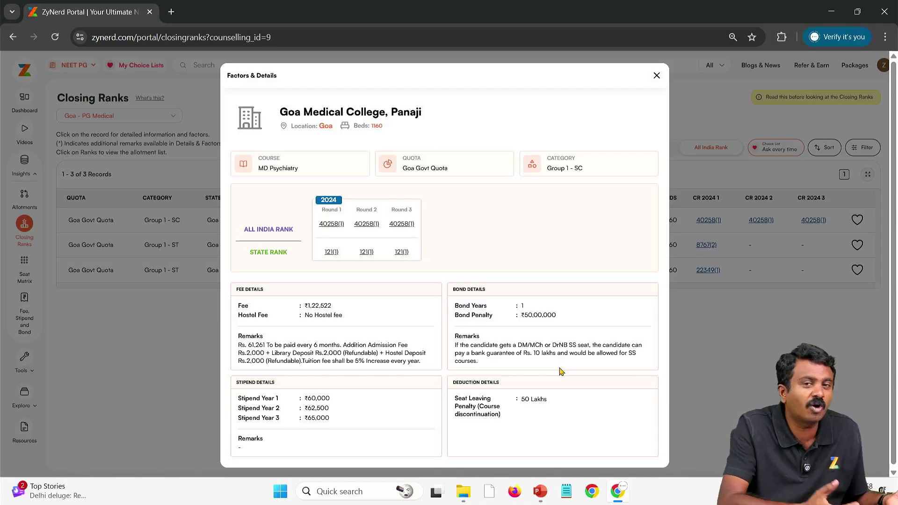
triple_click(486, 368)
click(486, 370)
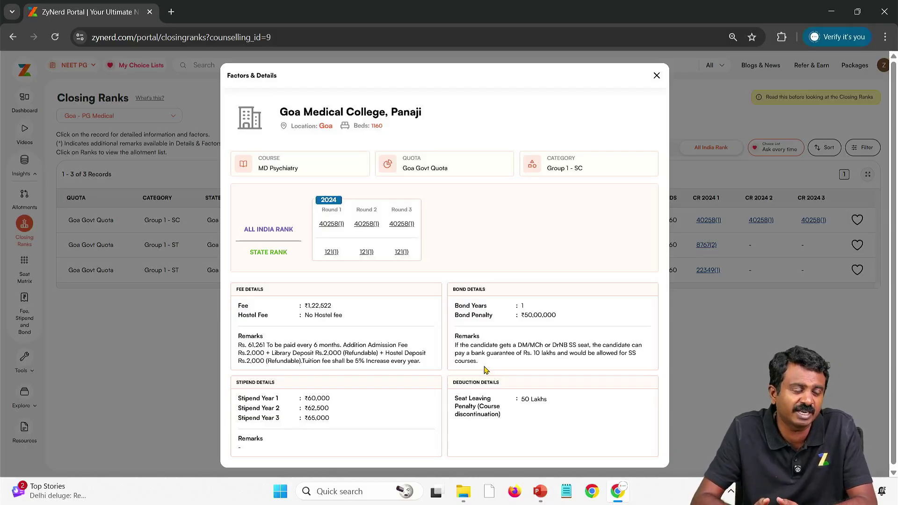
key(Escape)
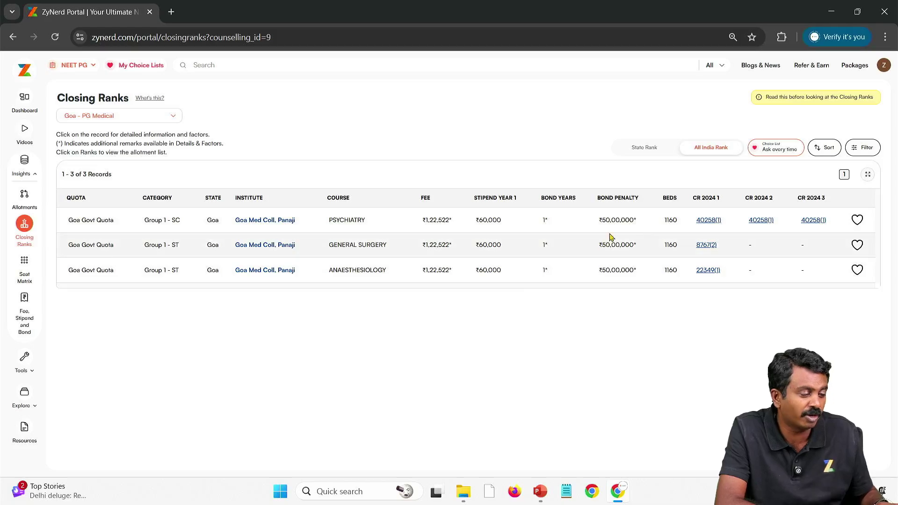